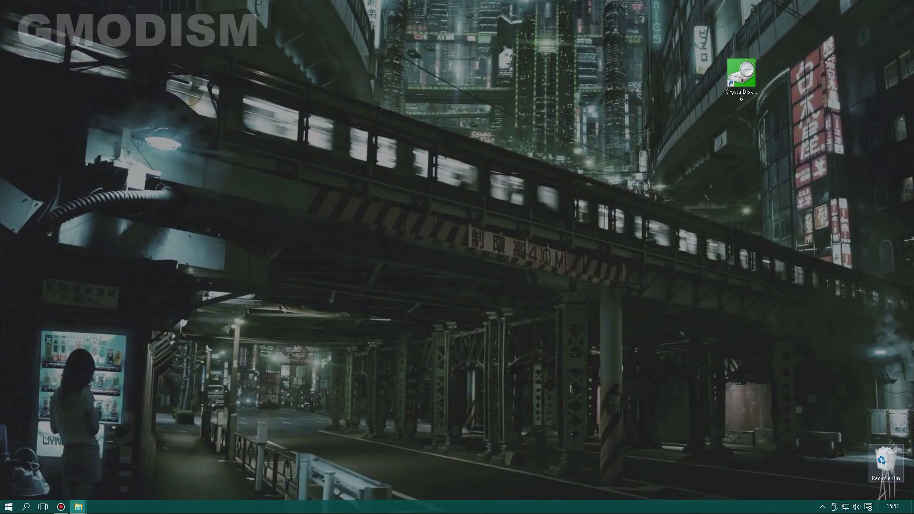
- Launch CrystalDiskMark 6 and run all tests on drive G: with a 500MiB test size
double_click(741, 76)
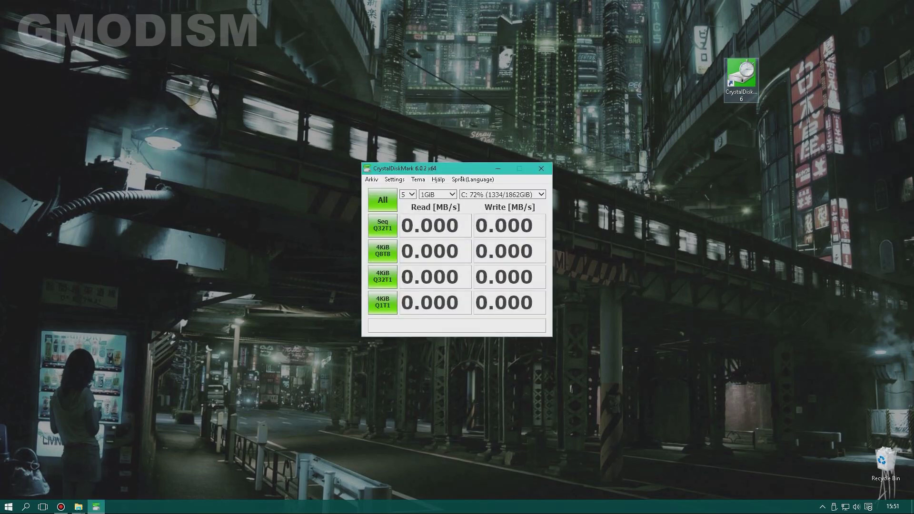
left_click(541, 194)
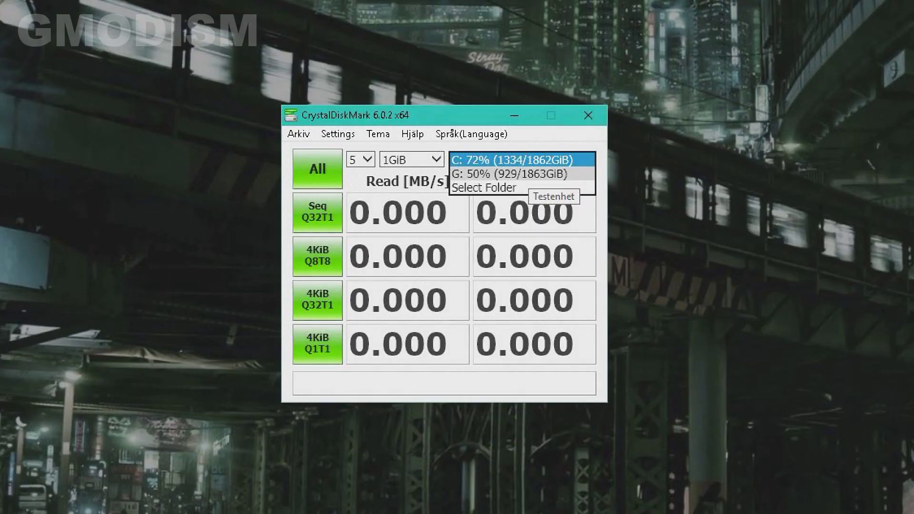
left_click(523, 174)
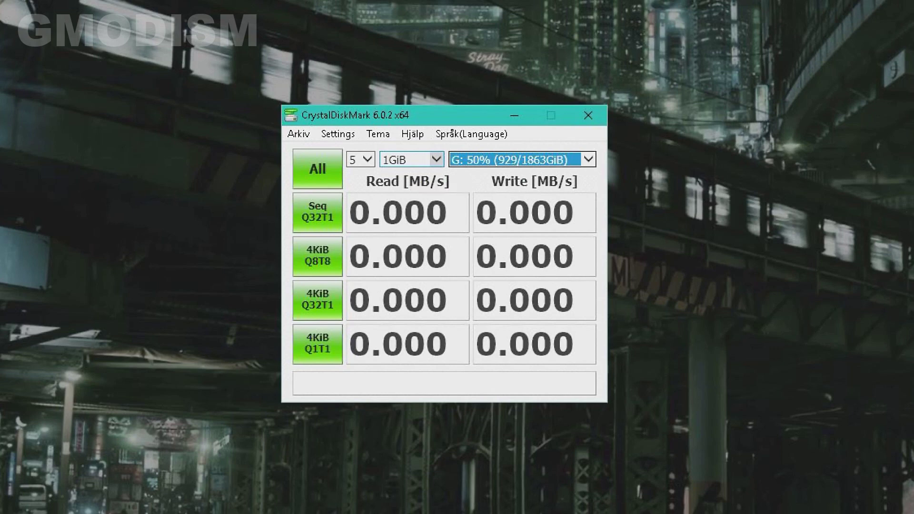
left_click(436, 159)
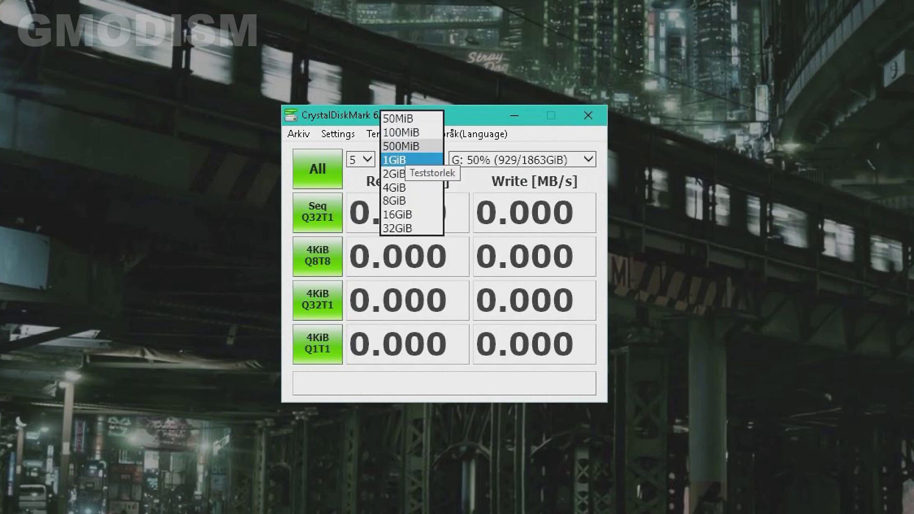
left_click(401, 147)
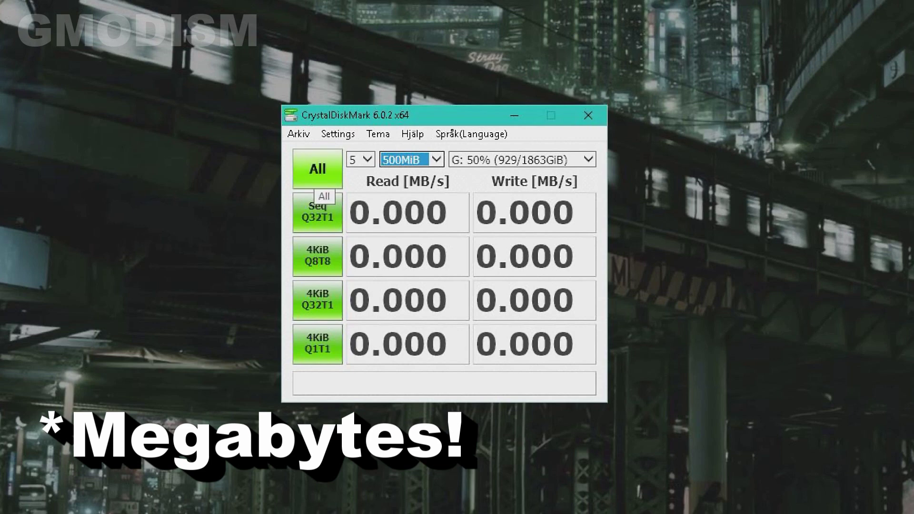
left_click(316, 176)
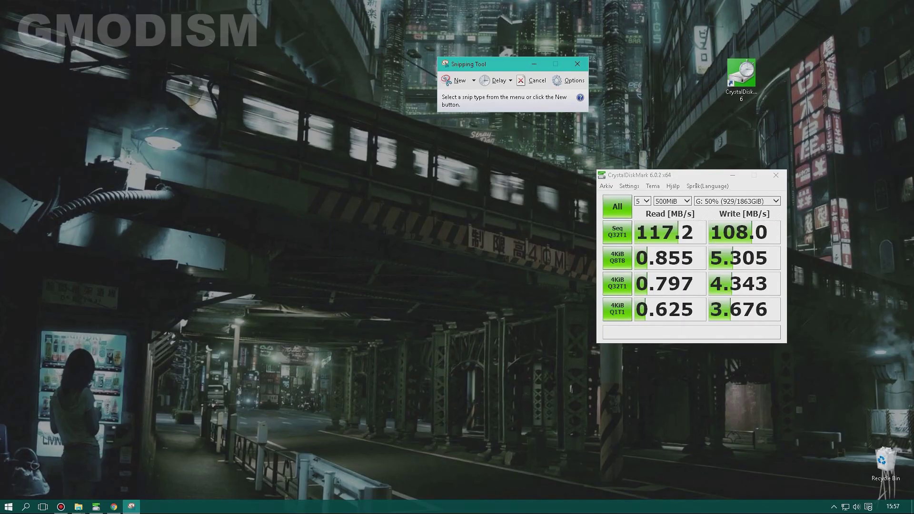
- Snip the CrystalDiskMark results window and minimize the Snipping Tool editor
left_click_drag(690, 175, 620, 175)
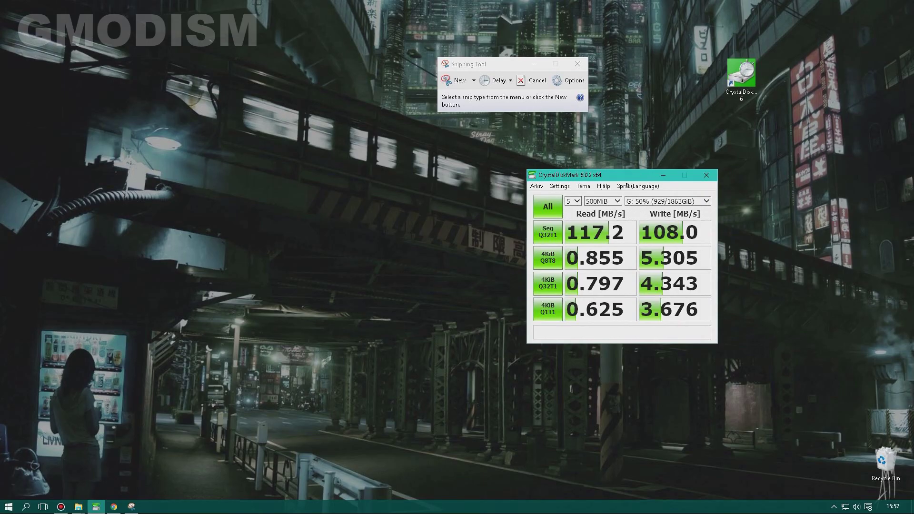
left_click(456, 81)
left_click_drag(526, 161, 726, 364)
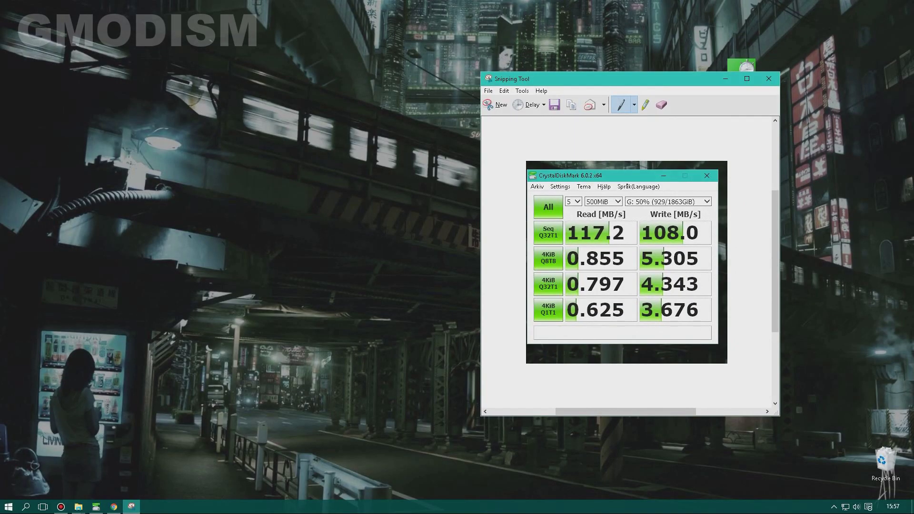
key("super+Down")
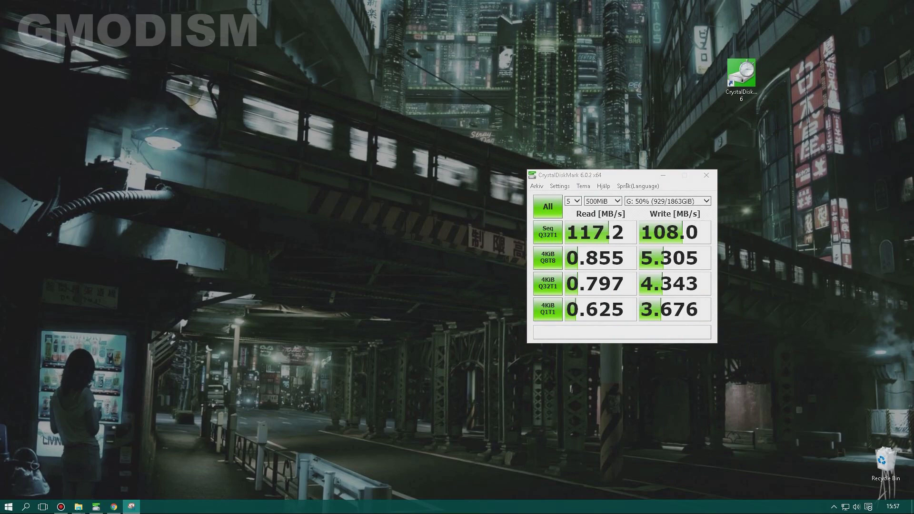
- Move the results window up-left and open the Safely Remove Hardware options from the tray
left_click_drag(632, 176, 514, 135)
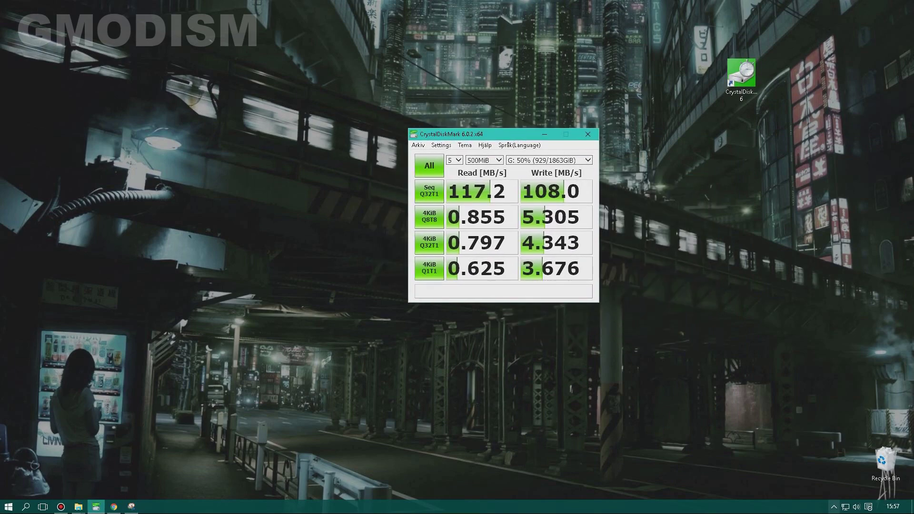
left_click(833, 506)
left_click(815, 450)
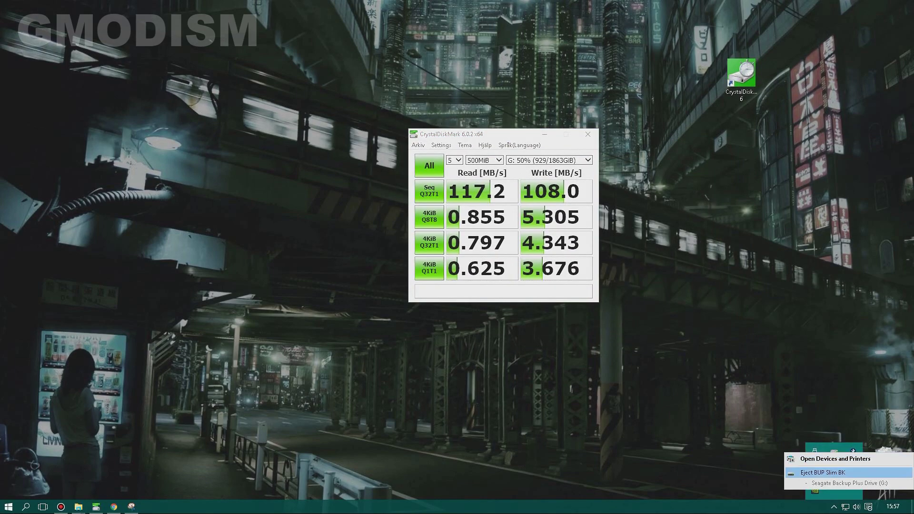
left_click(822, 472)
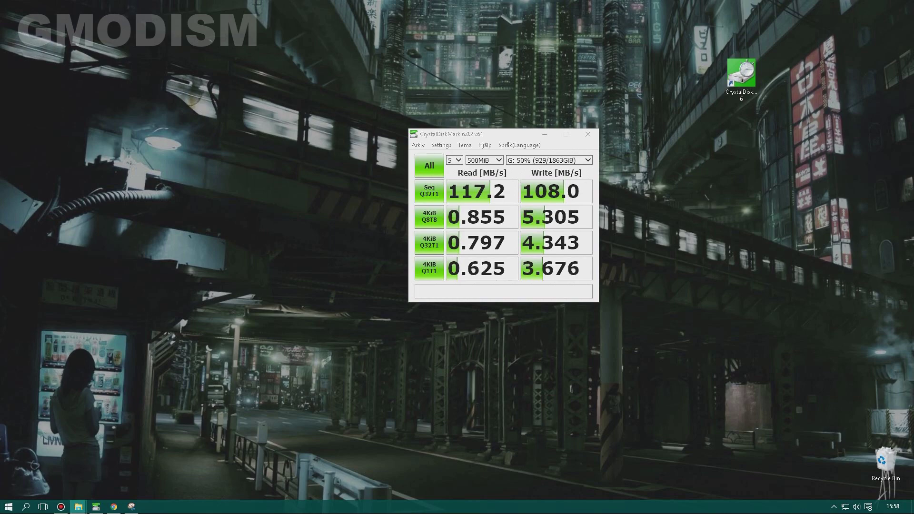
left_click(95, 506)
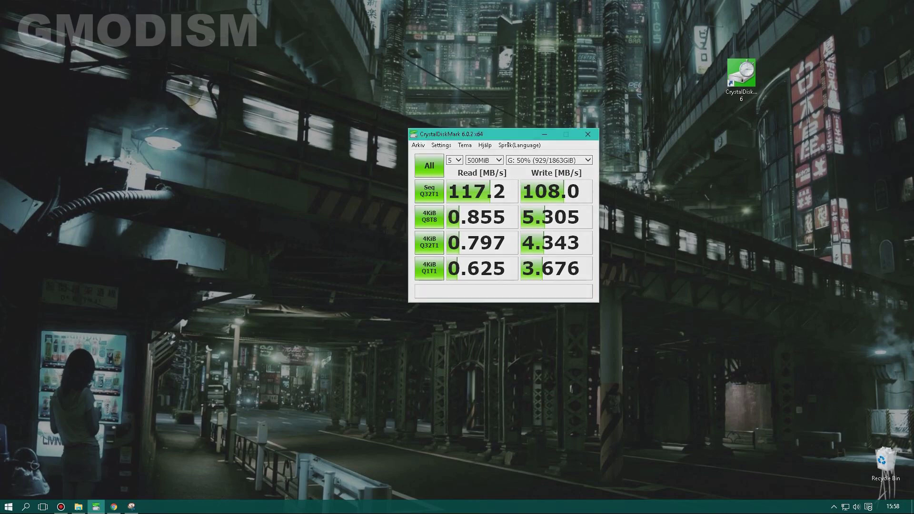
- Restart CrystalDiskMark to clear results, keep G: as the drive, and start all 500MiB tests
key("alt+F4")
key("Return")
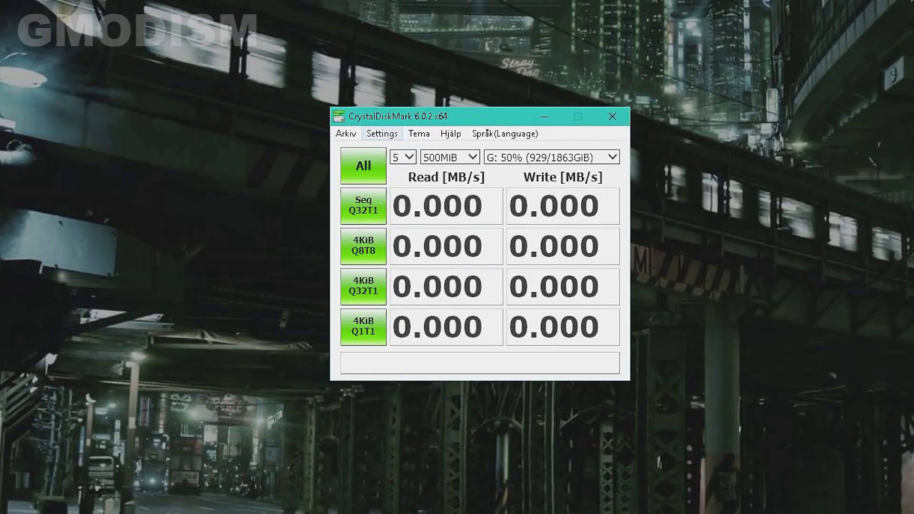
left_click(551, 157)
left_click(543, 157)
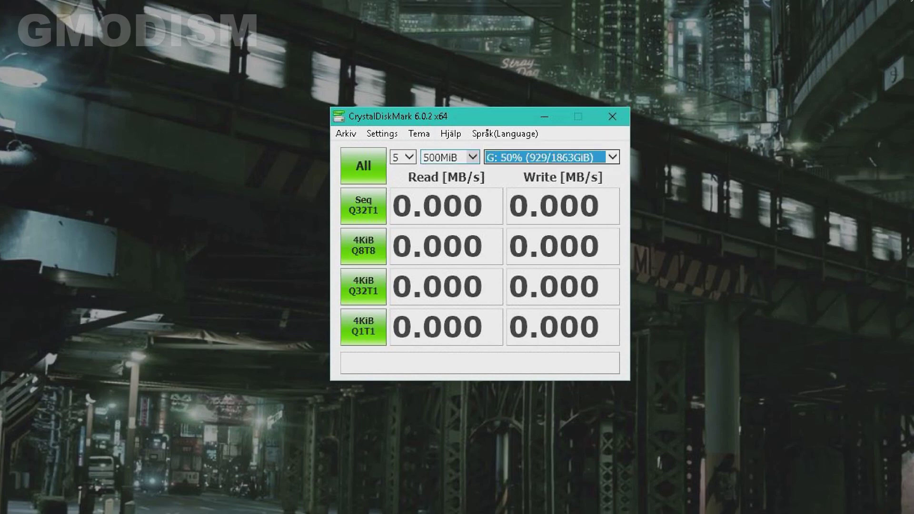
left_click(612, 157)
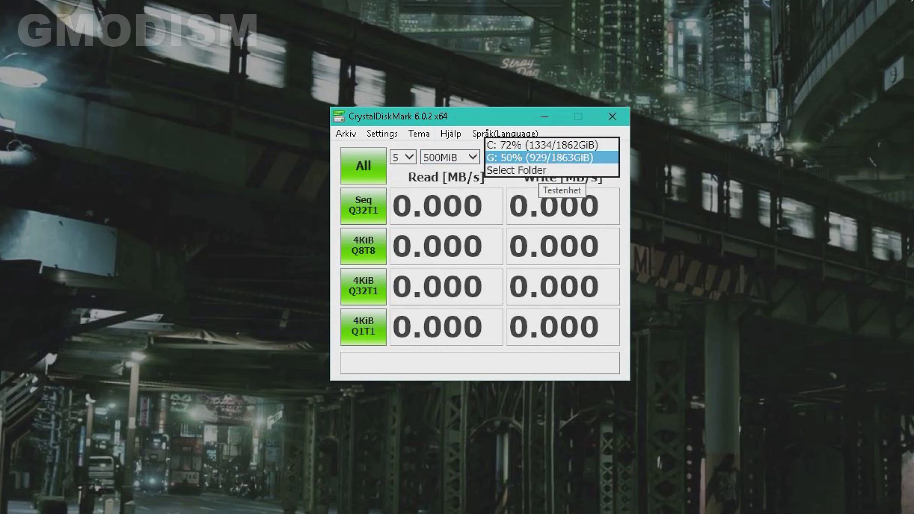
left_click(539, 157)
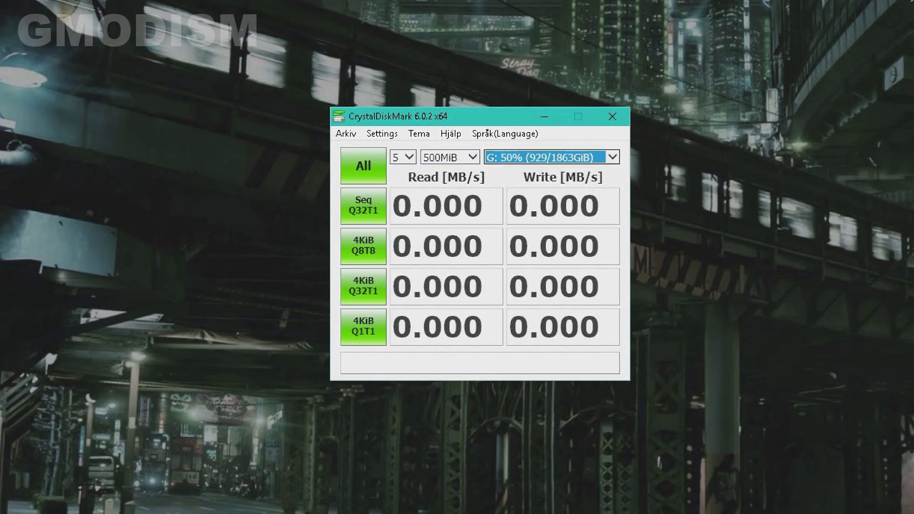
left_click(363, 166)
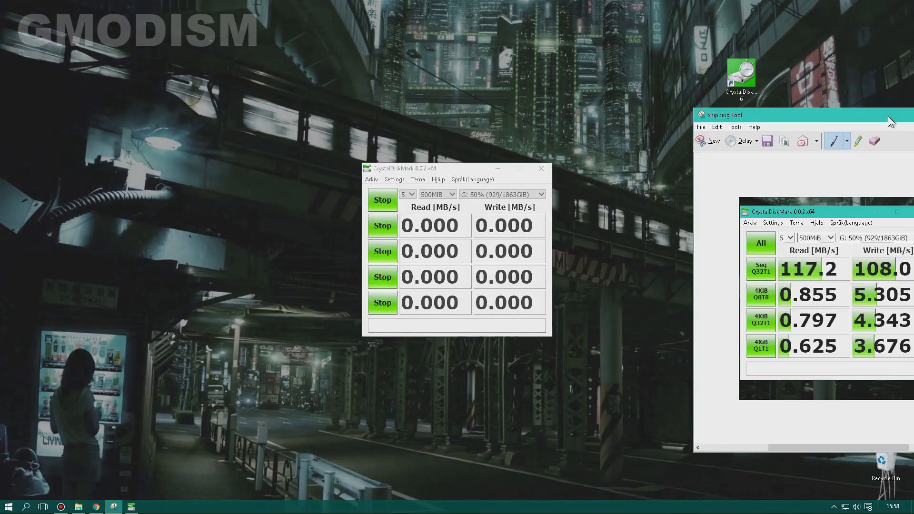
- Place the old-results snip and the running benchmark window side by side
left_click_drag(887, 116, 719, 113)
left_click_drag(476, 170, 348, 210)
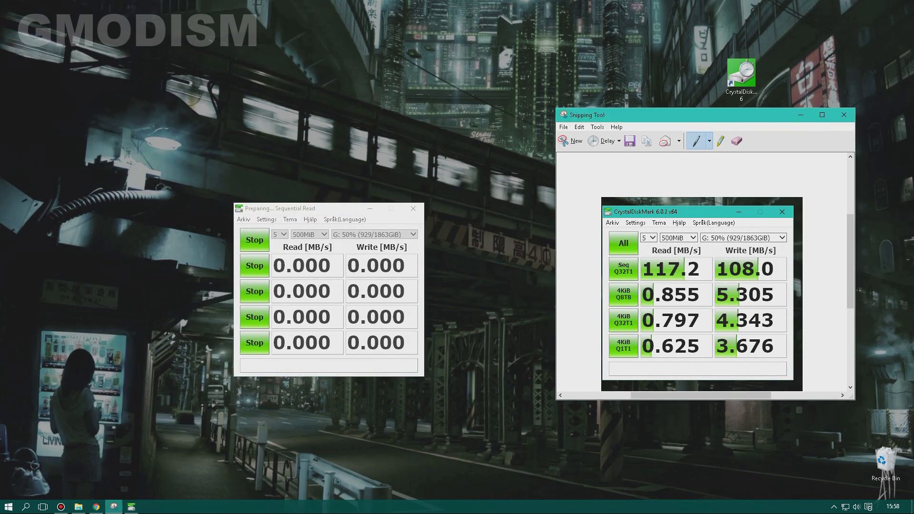
key("alt+Tab")
- Write the 'OLD Result' label in red ink above the old results snip
mouse_move(614, 166)
left_mouse_down()
mouse_move(618, 188)
mouse_move(669, 197)
left_mouse_up()
left_click_drag(678, 159, 666, 209)
mouse_move(723, 164)
left_mouse_down()
mouse_move(718, 196)
mouse_move(782, 209)
left_mouse_up()
mouse_move(792, 169)
left_mouse_down()
mouse_move(781, 207)
mouse_move(813, 188)
mouse_move(821, 215)
left_mouse_up()
mouse_move(828, 170)
left_mouse_down()
mouse_move(832, 196)
mouse_move(845, 190)
mouse_move(829, 183)
left_mouse_up()
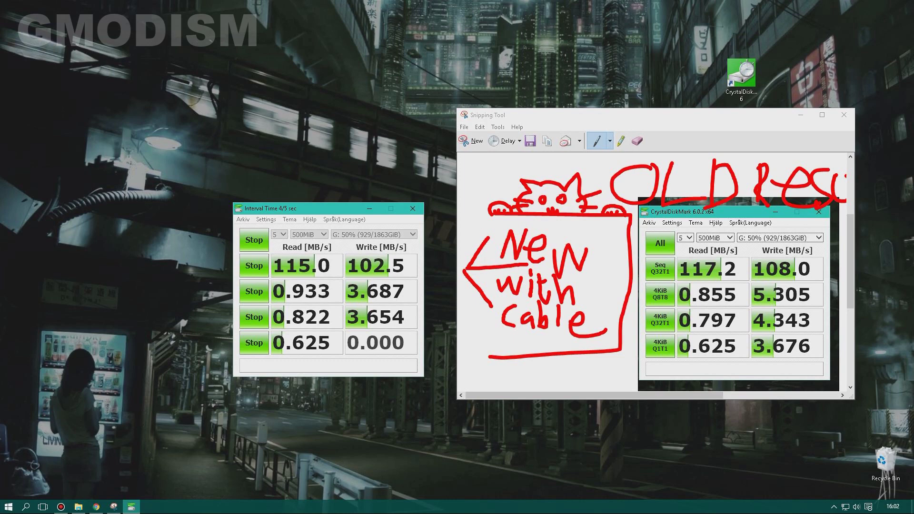
- Nudge the annotated snip and benchmark windows into place while the drive G: run finishes
mouse_move(734, 117)
left_mouse_down()
mouse_move(717, 117)
mouse_move(727, 122)
left_mouse_up()
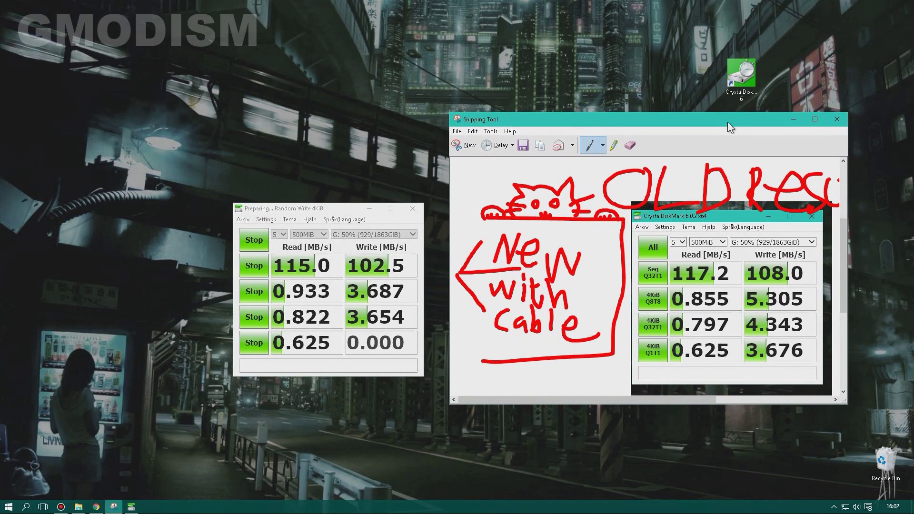
left_click_drag(304, 208, 301, 202)
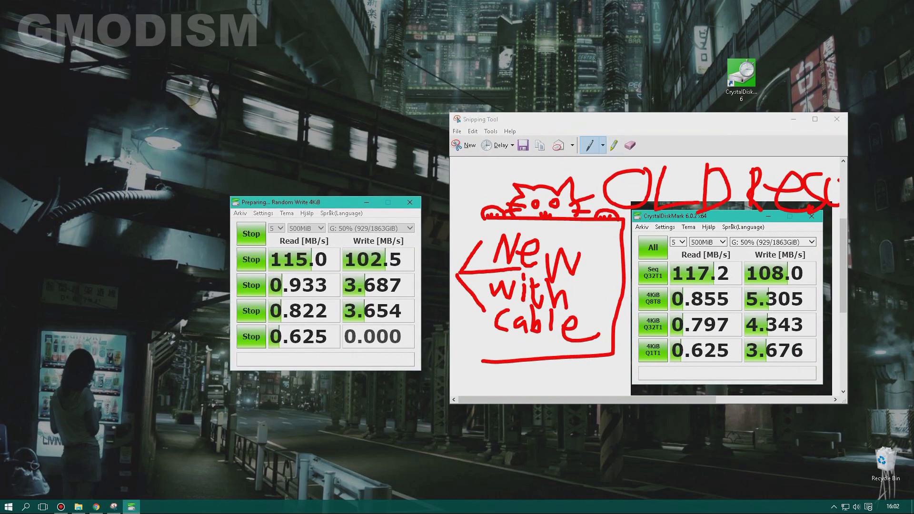